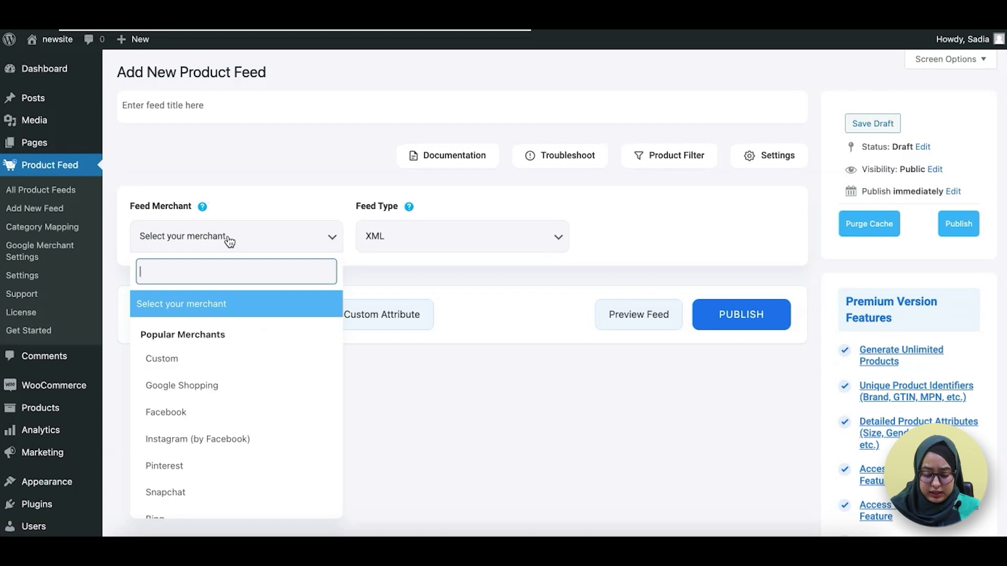
Choose Kelkoo as the feed merchant and assign Product Short Description as the value of the product description attribute
click(225, 338)
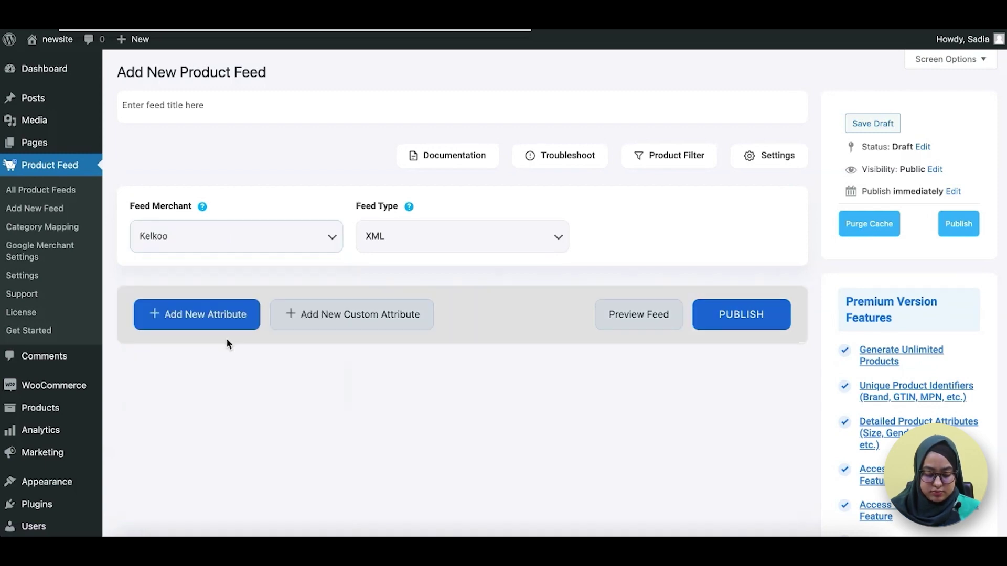
scroll(271, 401, down, 4)
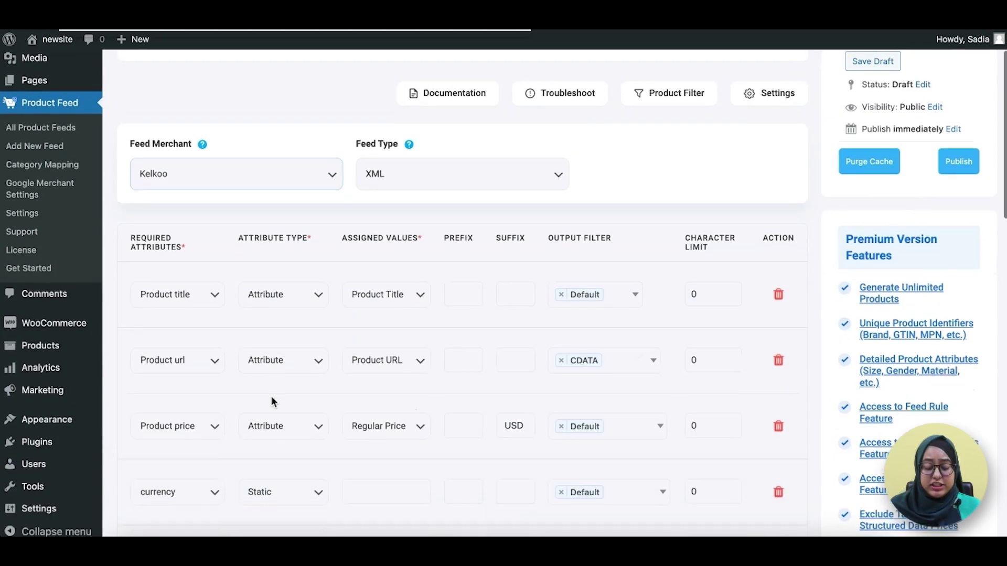
scroll(272, 401, down, 3)
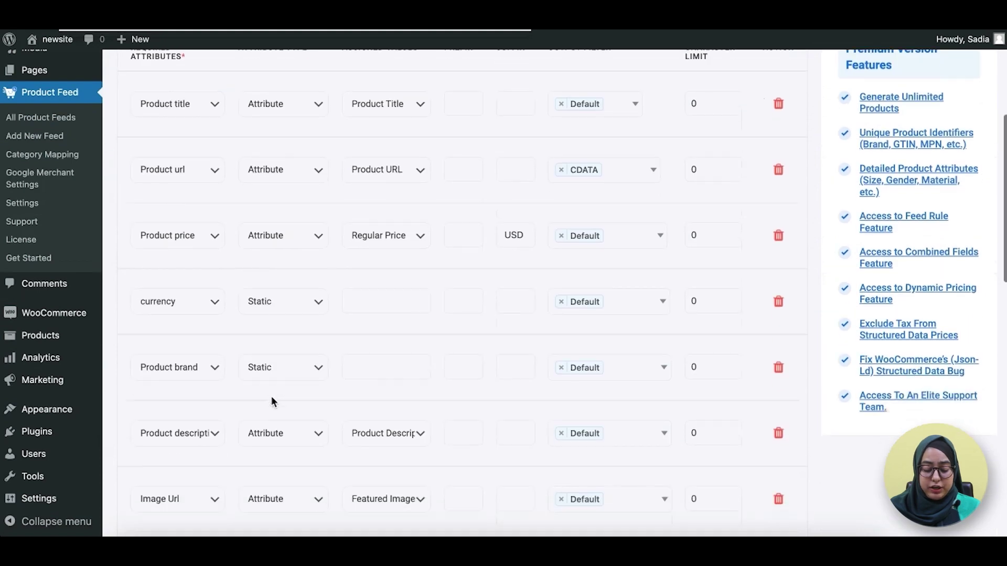
scroll(272, 401, down, 1)
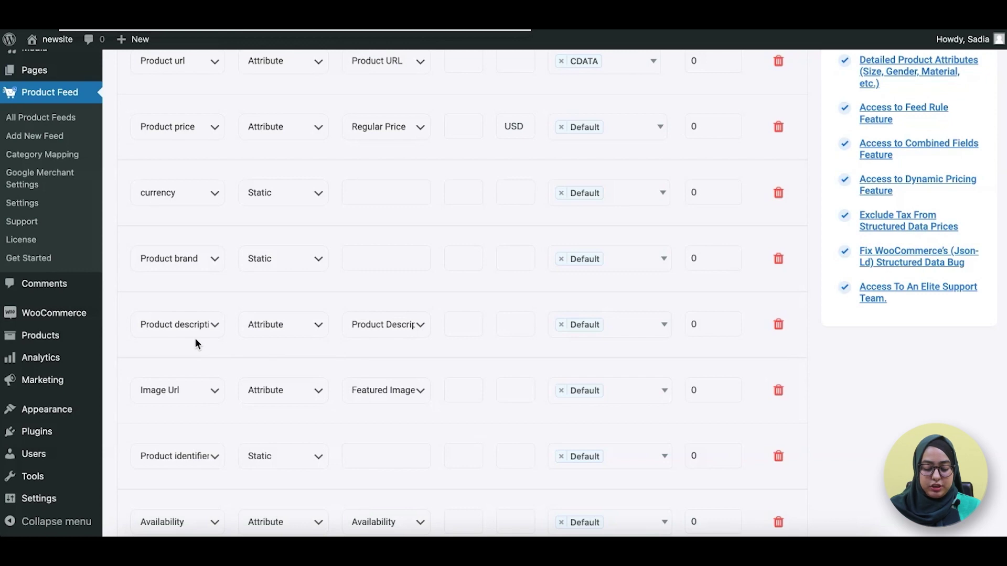
click(386, 334)
click(395, 357)
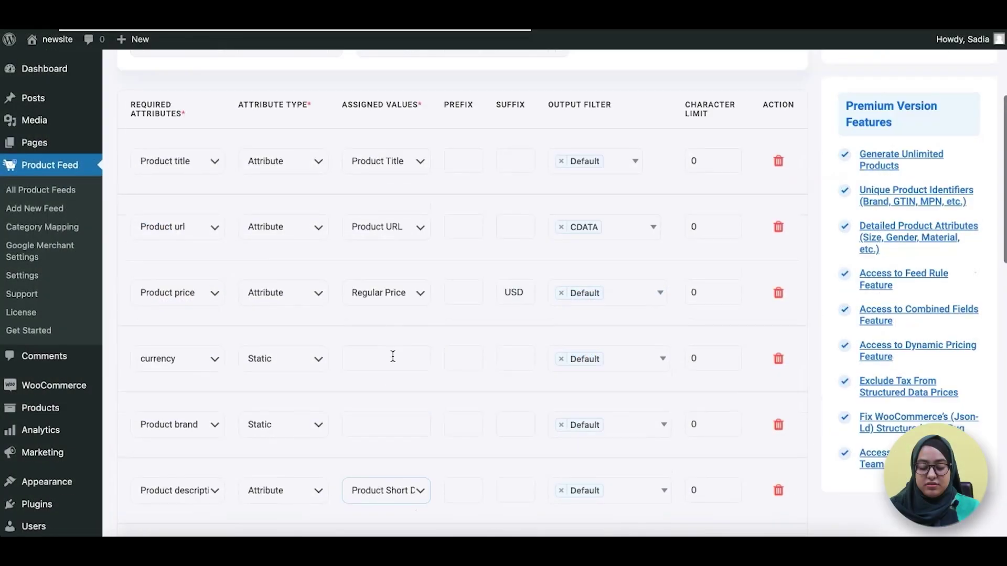
Add a feed rule to the product filter that checks whether Product Short Description is equal to an empty value
scroll(393, 356, up, 4)
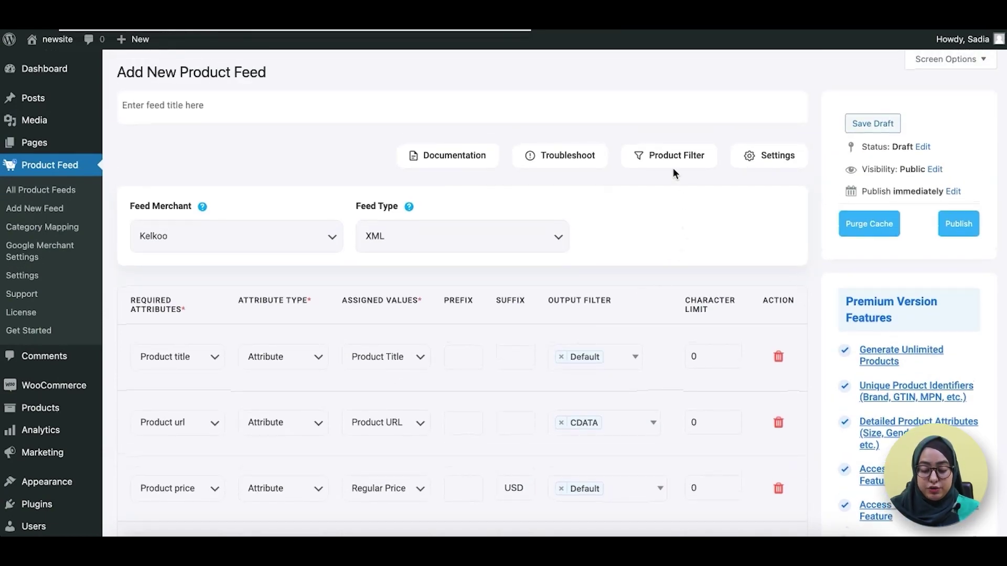
click(666, 151)
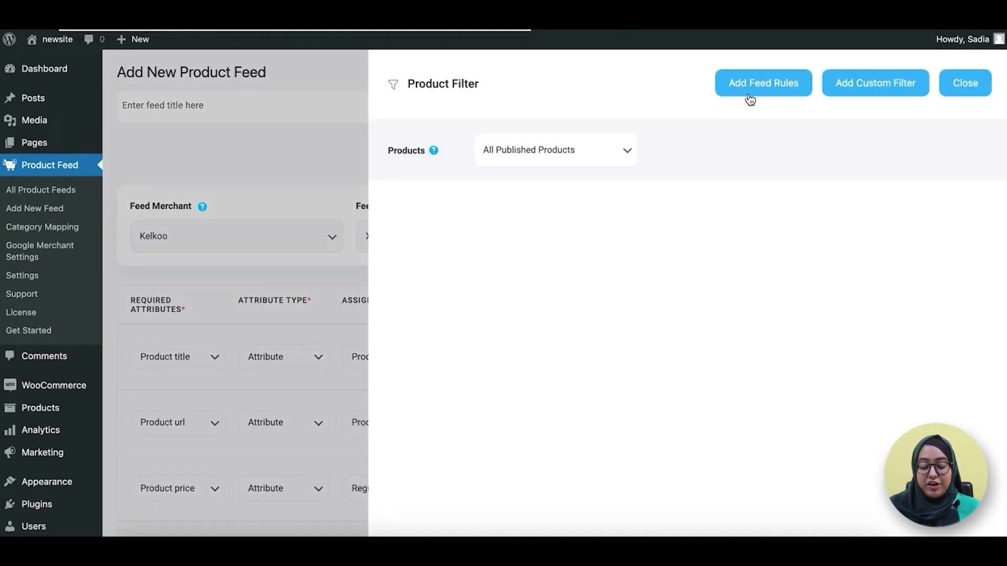
click(751, 86)
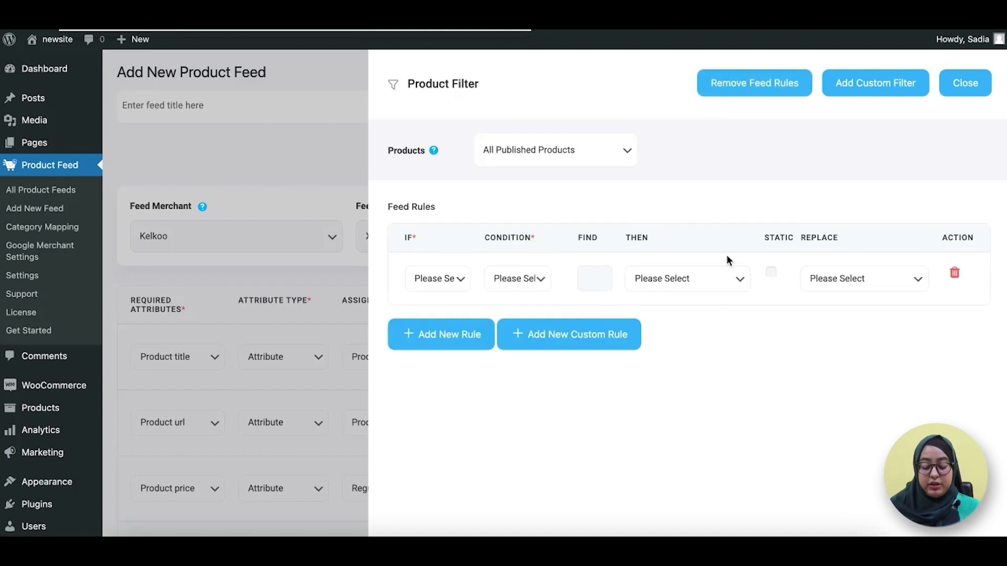
click(441, 279)
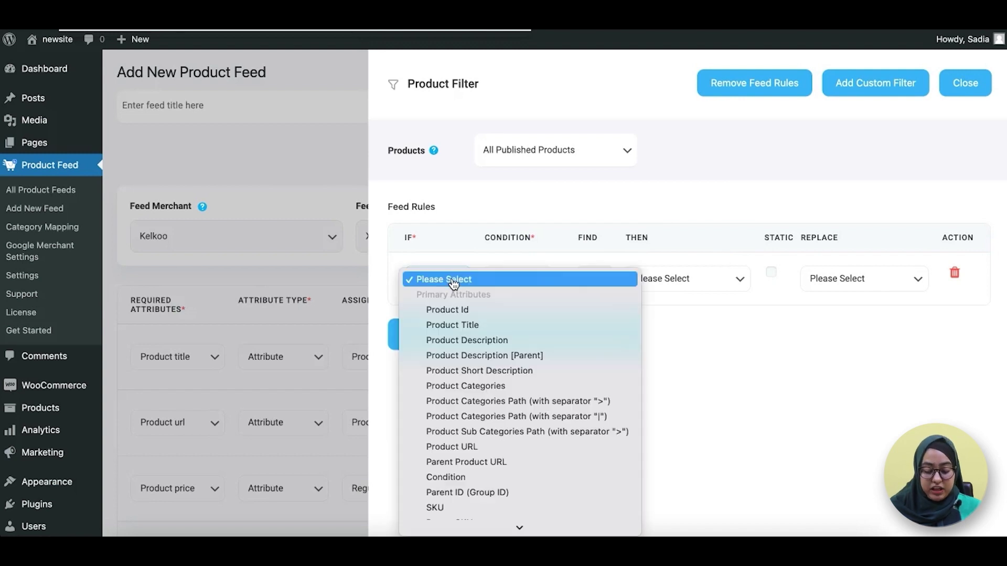
click(472, 371)
click(518, 279)
click(526, 325)
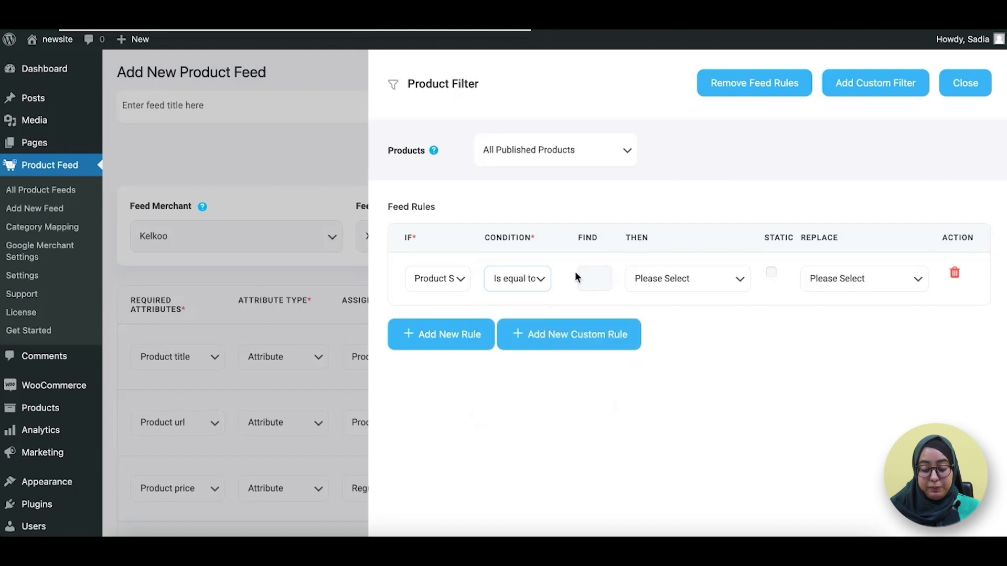
Make the rule replace Product Short Description with Product Description, and close the product filter
click(652, 280)
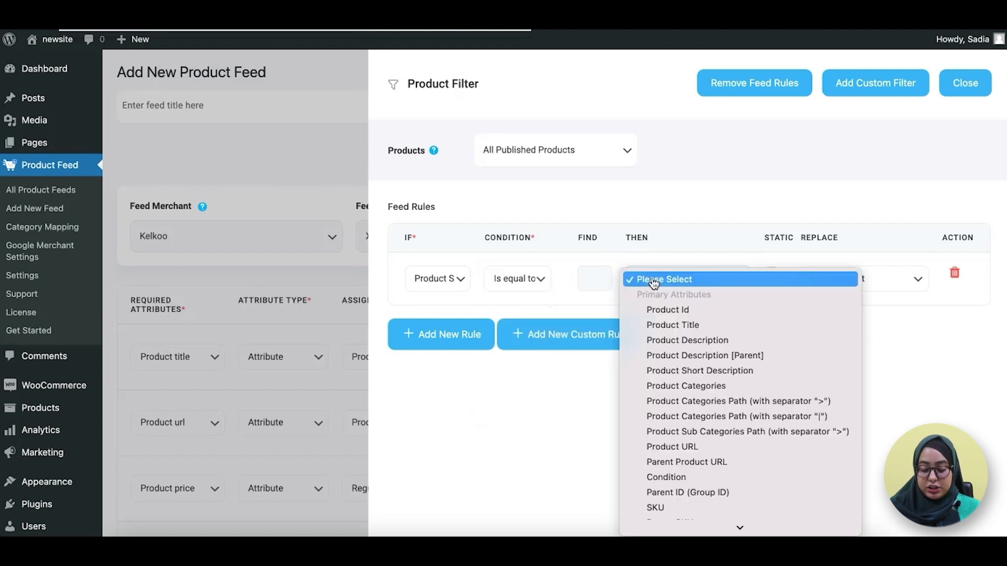
click(676, 370)
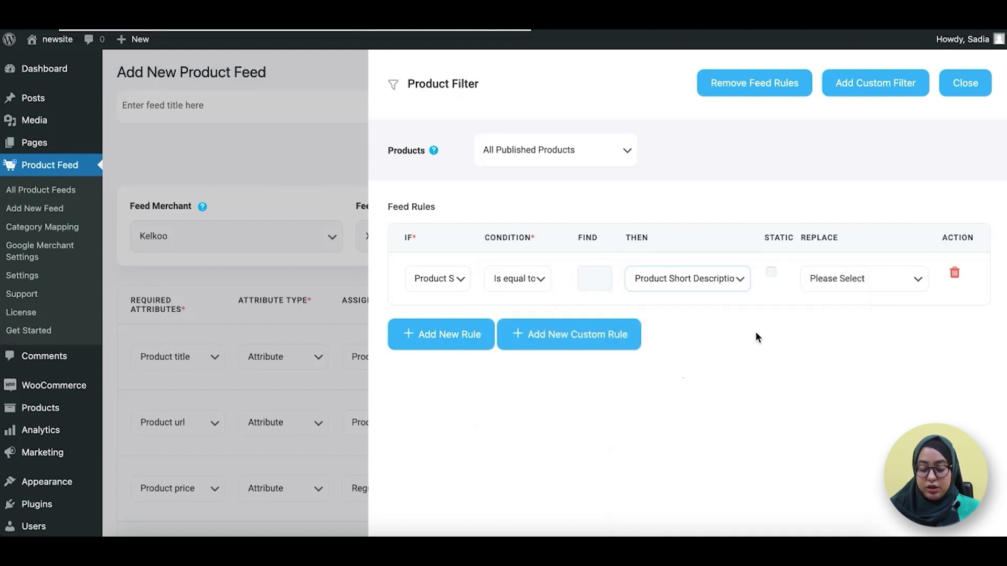
click(877, 274)
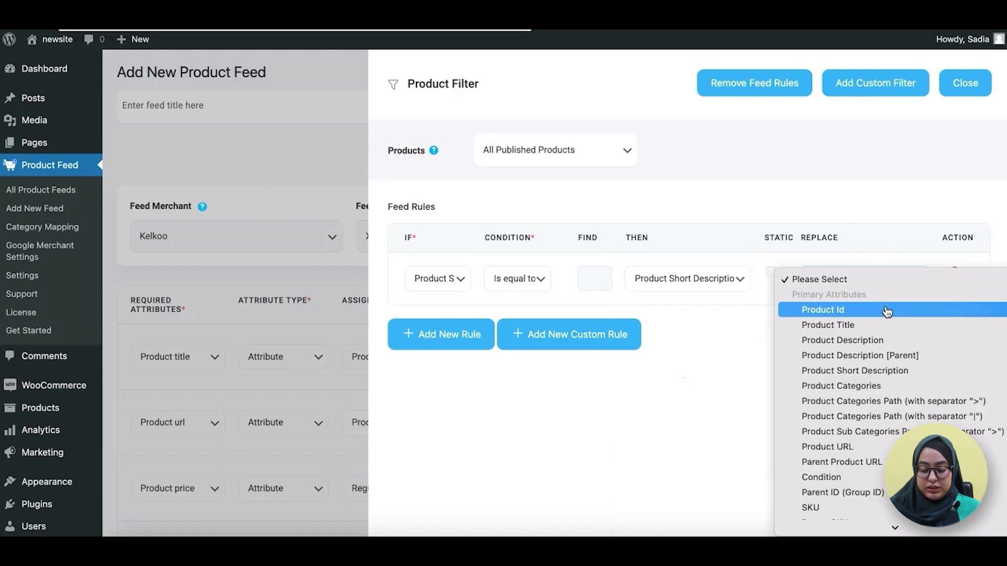
click(891, 342)
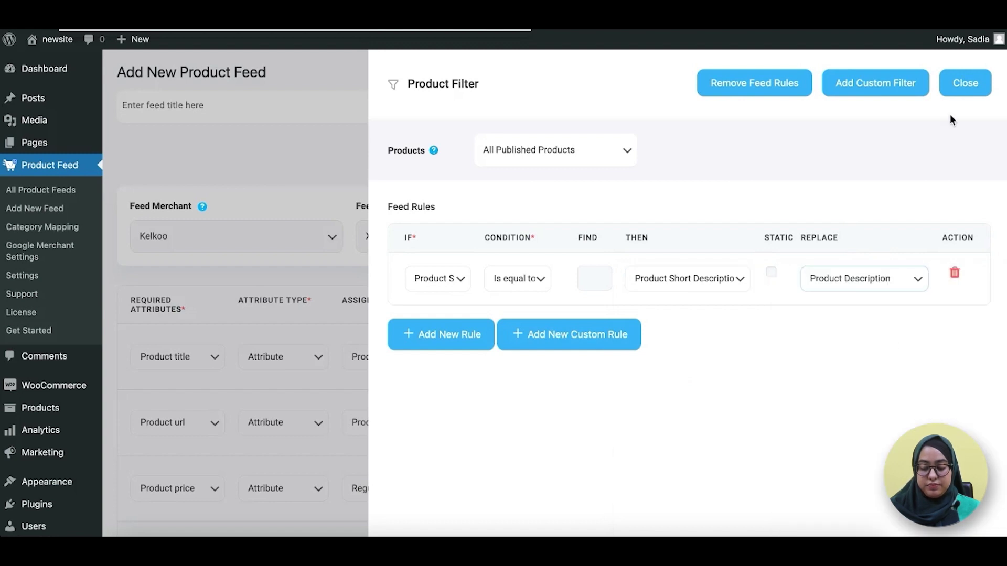
click(964, 92)
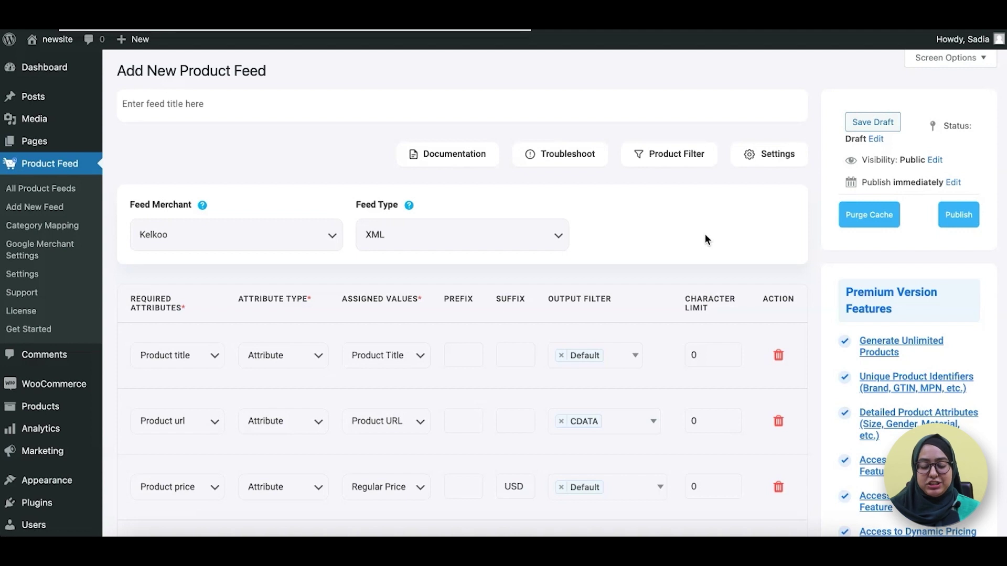
Publish the Kelkoo product feed and open the generated feed for viewing
scroll(704, 234, down, 2)
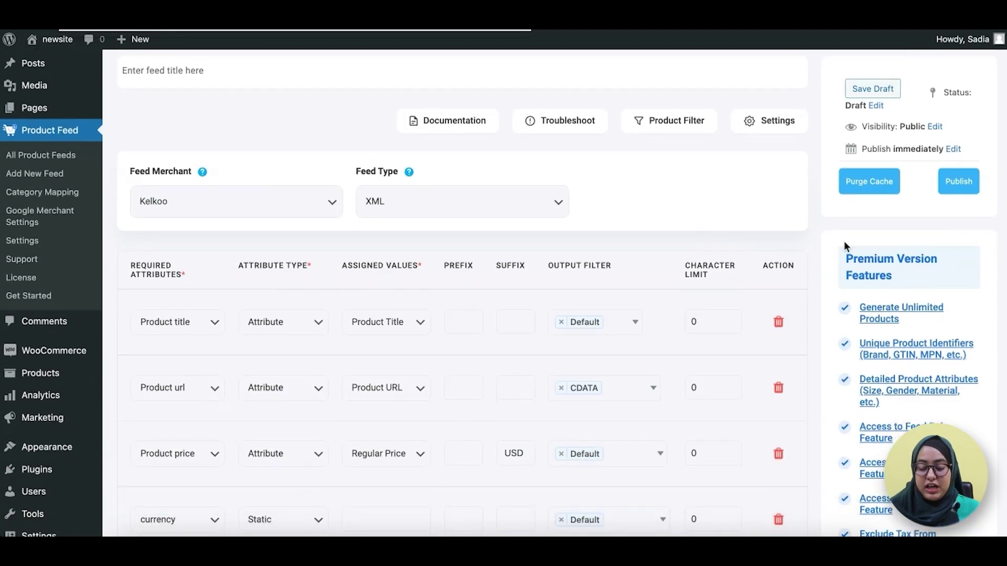
click(948, 189)
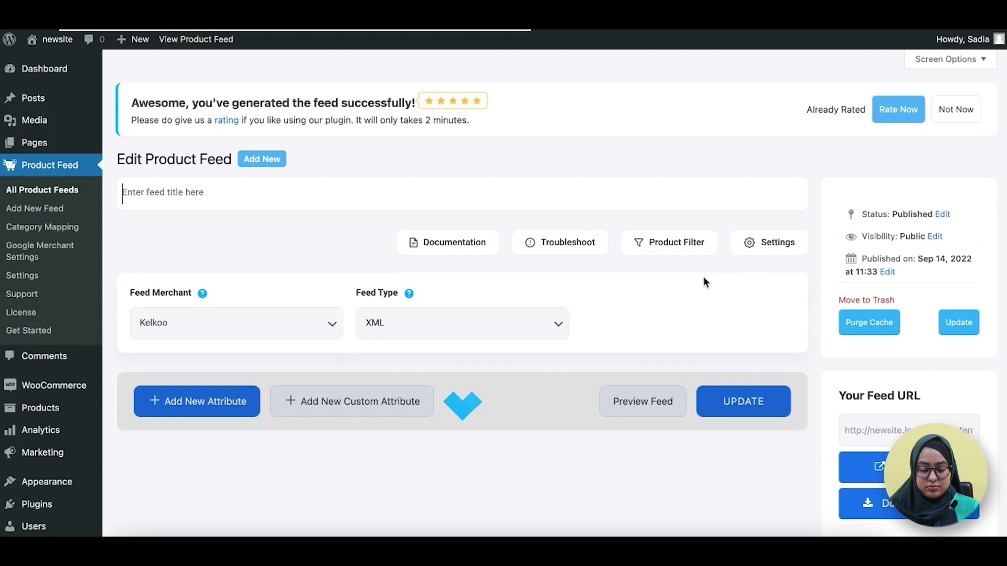
click(858, 468)
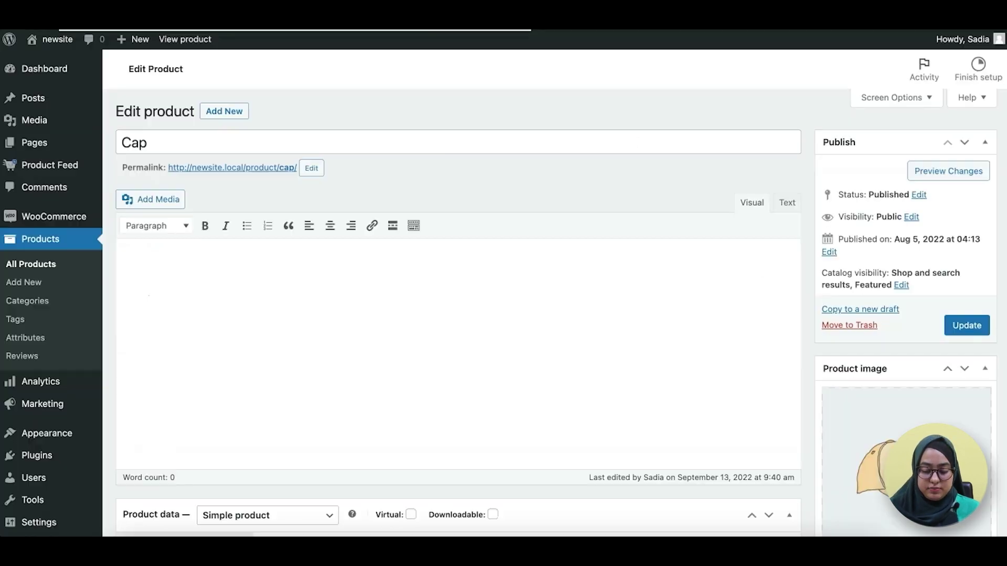
Check the title, main description and short description of the Cap product
click(156, 140)
double_click(156, 141)
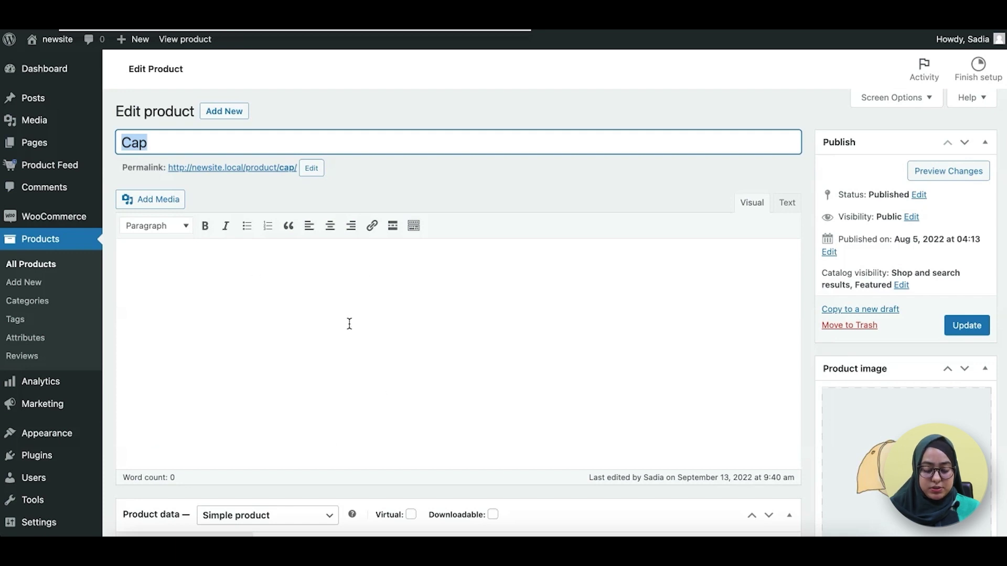
scroll(350, 324, down, 8)
scroll(351, 327, down, 2)
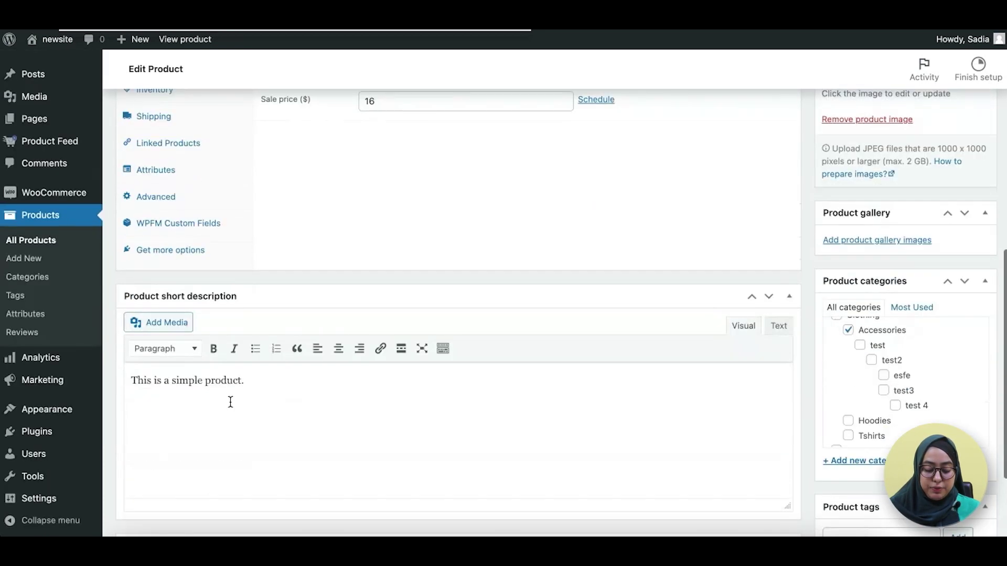
click(218, 387)
triple_click(218, 388)
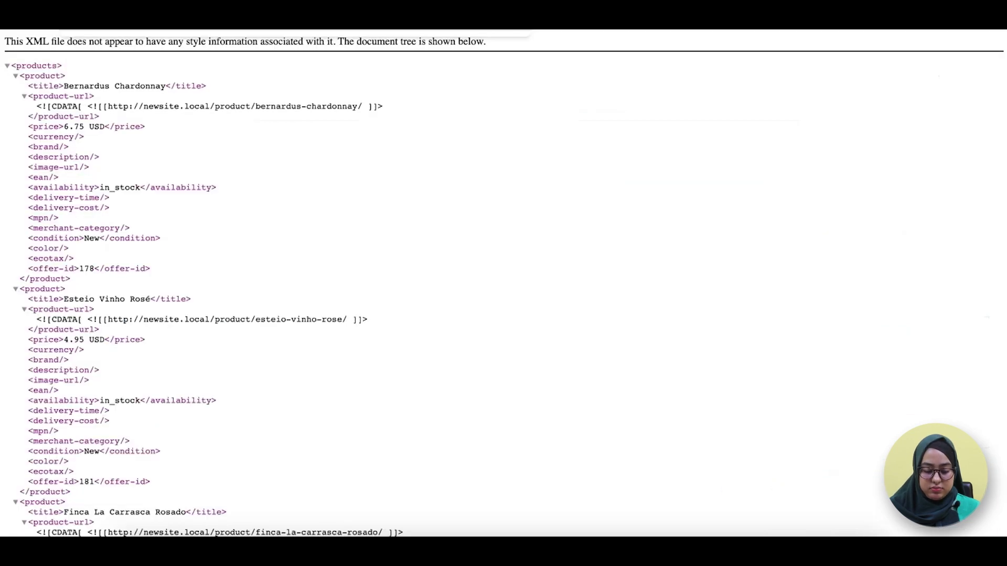
Find "cap" in the generated XML feed and highlight the Cap product's description text
key(ctrl+f)
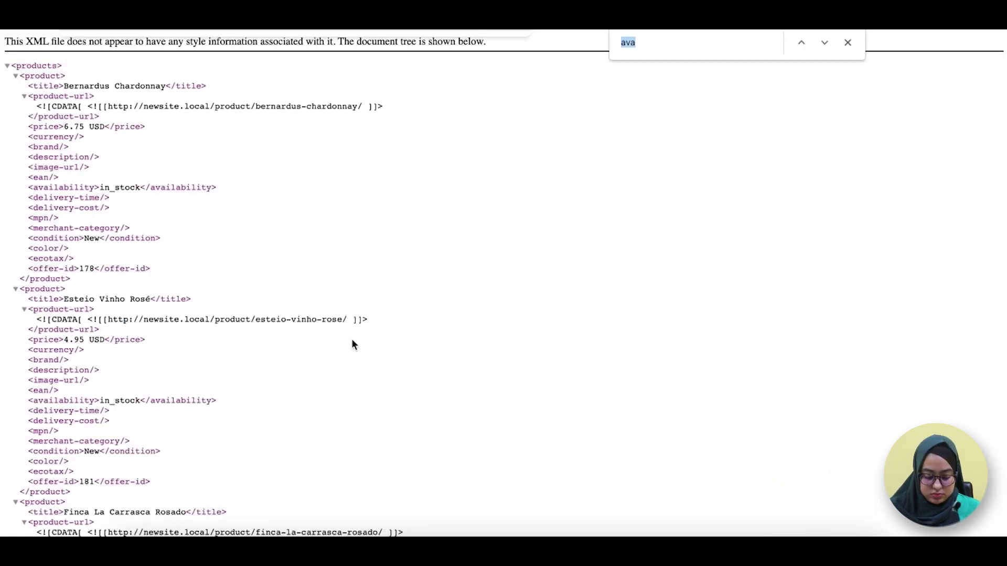
key(BackSpace)
text(cap)
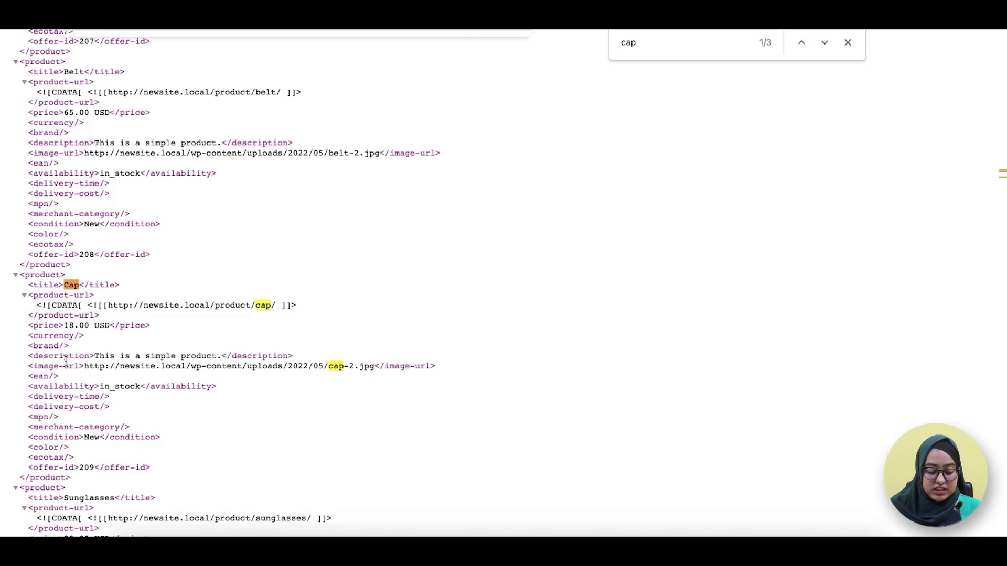
drag(95, 359, 215, 358)
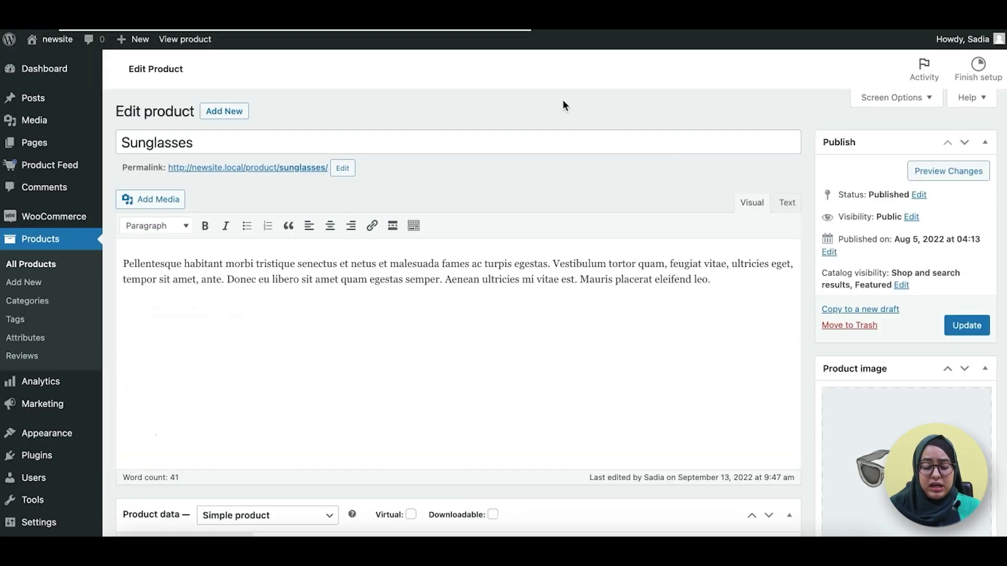
Check the title, main description and short description of the Sunglasses product
double_click(159, 141)
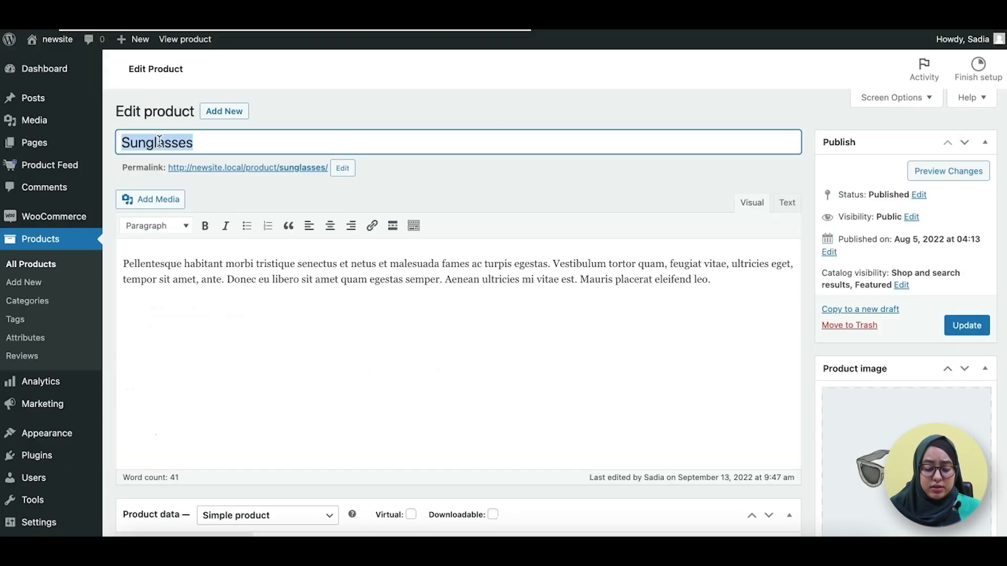
click(126, 265)
key(ctrl+a)
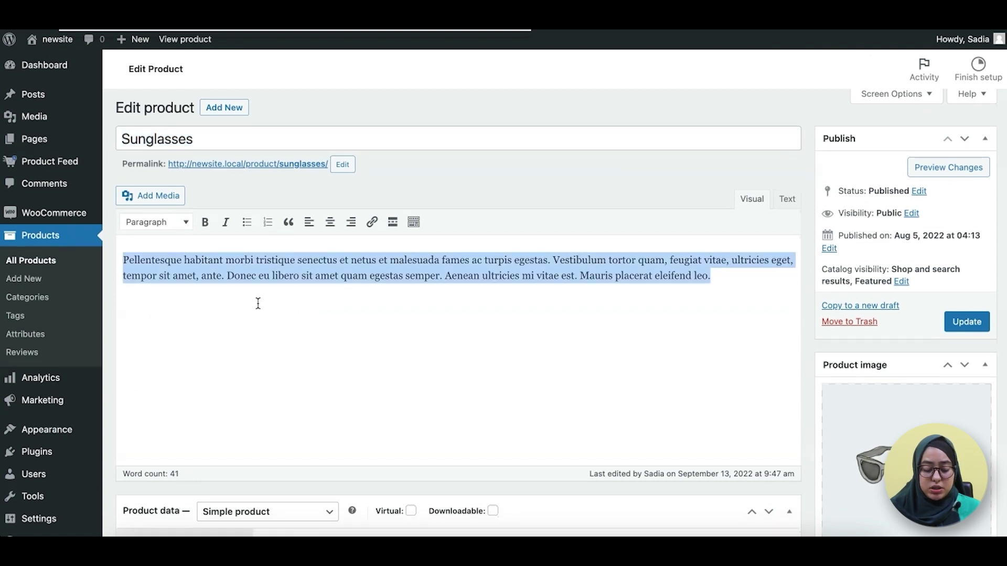
scroll(259, 303, down, 10)
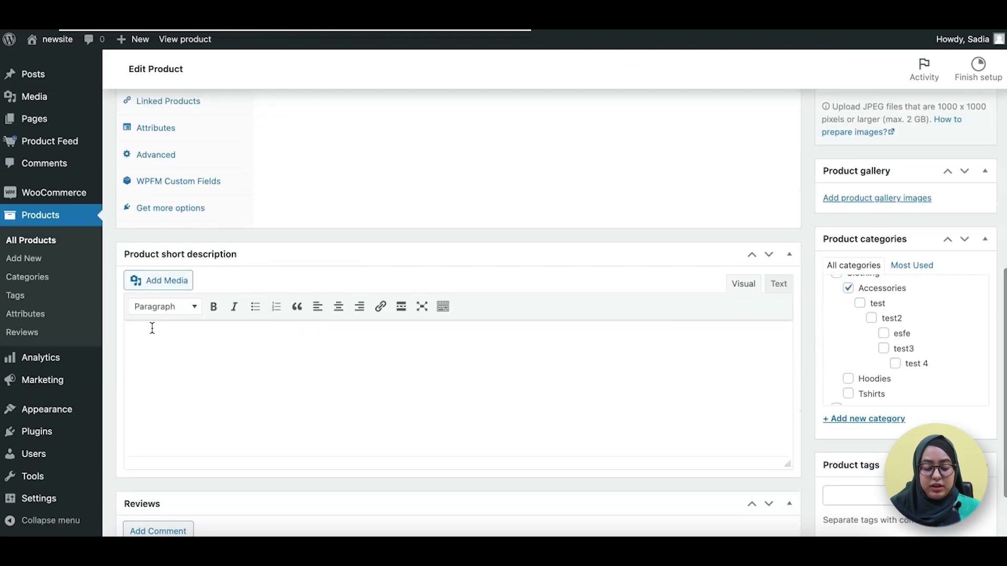
scroll(222, 346, up, 7)
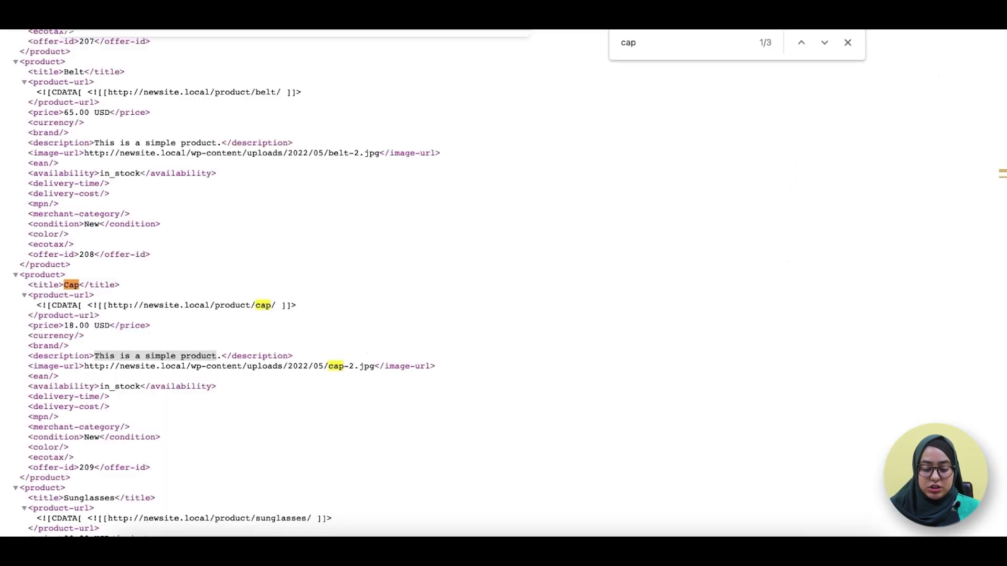
Search the XML feed for "sun" and highlight the Sunglasses product's description text
key(BackSpace)
key(BackSpace)
key(BackSpace)
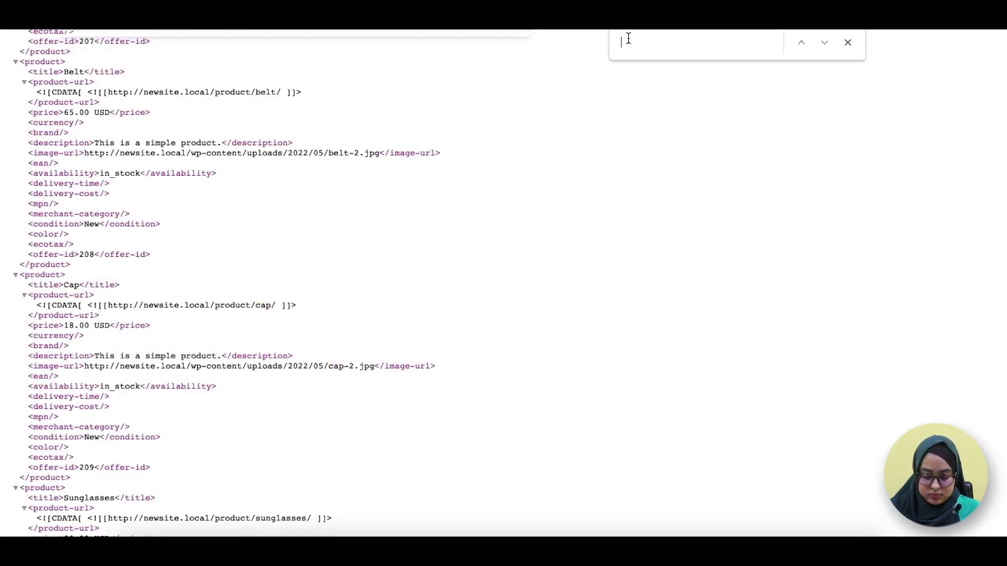
text(sun)
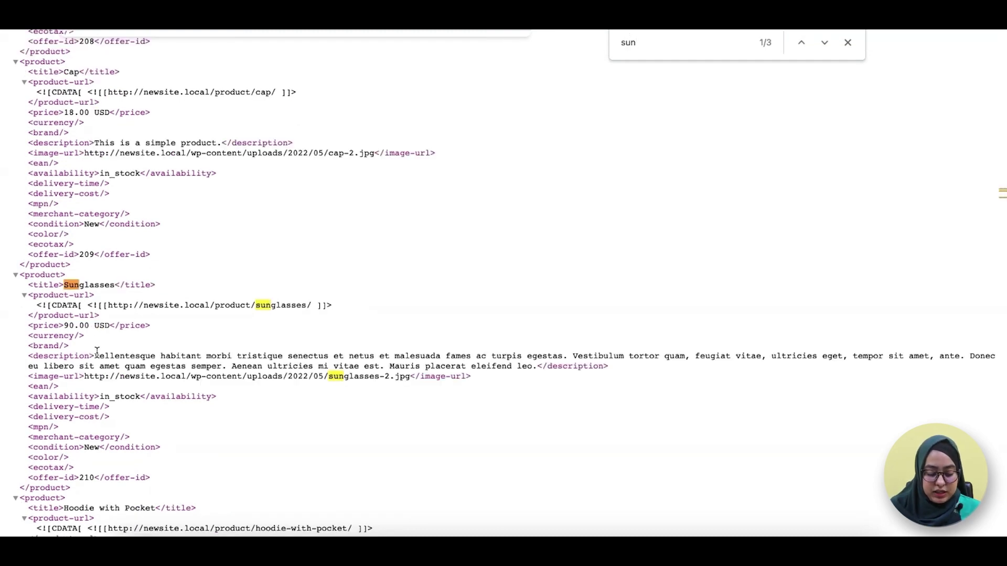
drag(96, 353, 402, 366)
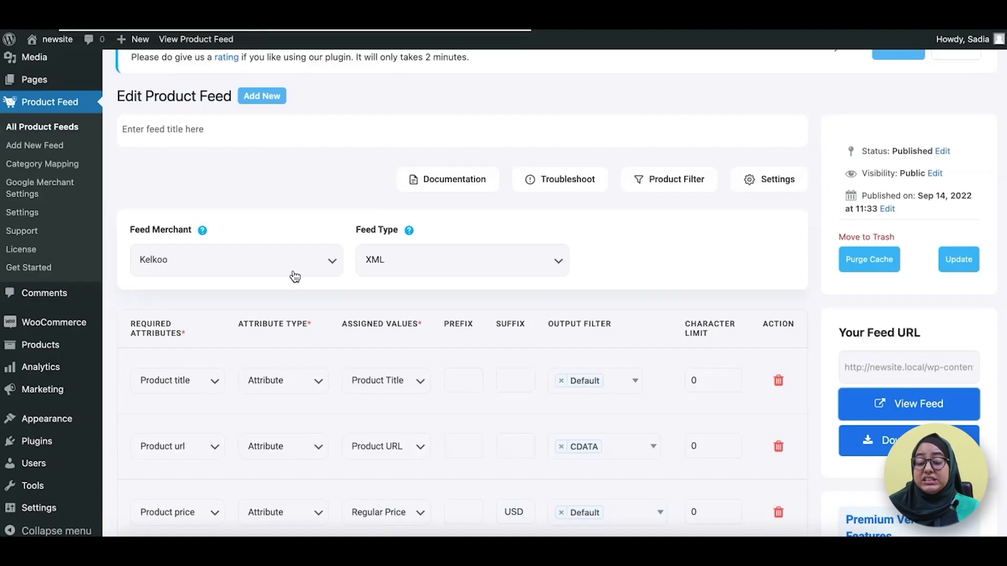
Add a second feed rule to the product filter with the condition that Availability contains in_stock
scroll(295, 277, up, 1)
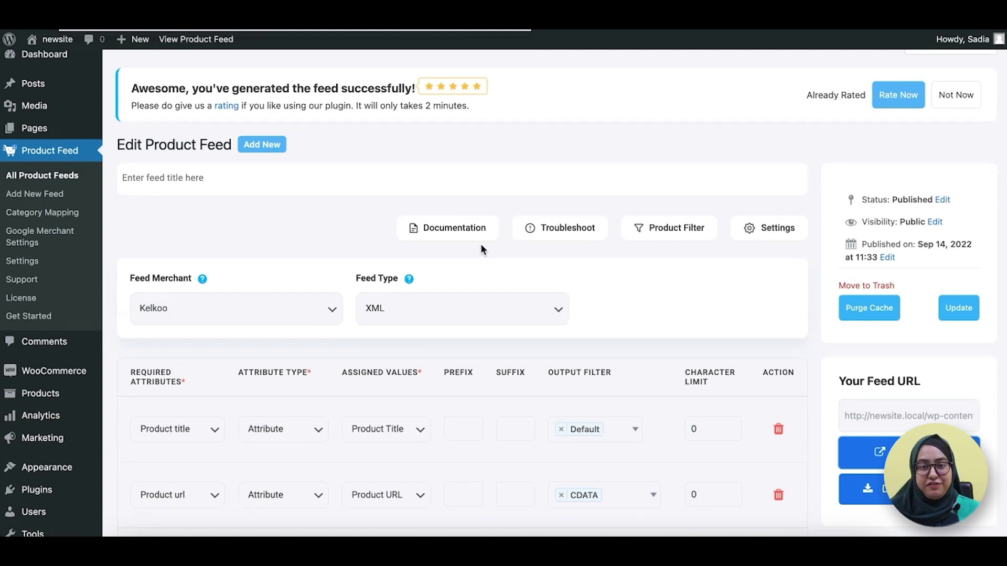
click(643, 233)
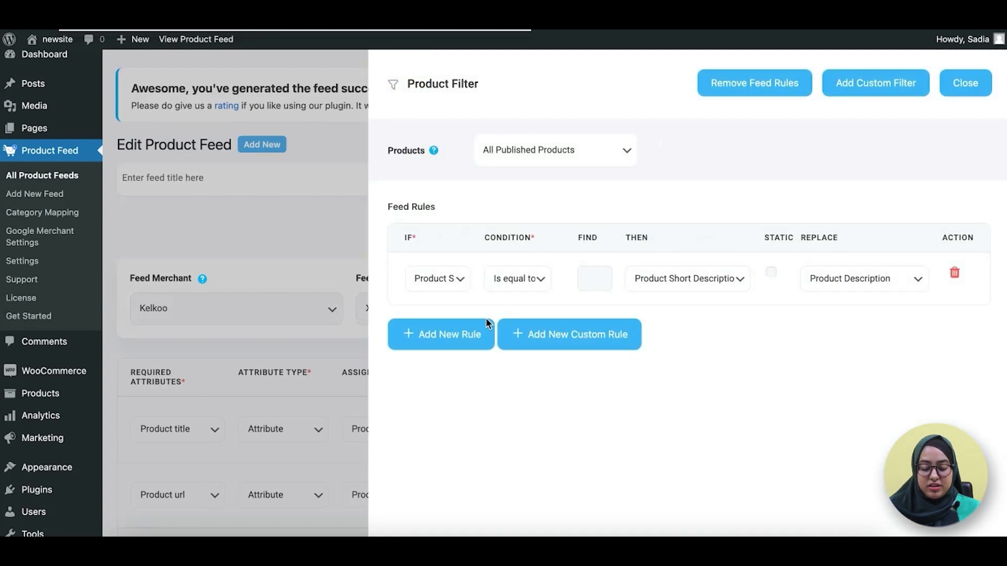
click(484, 326)
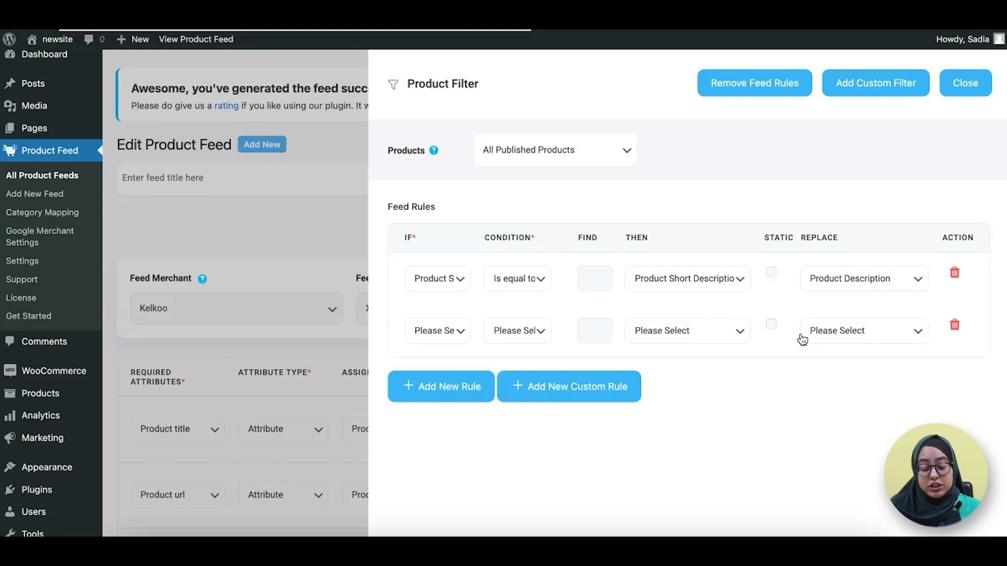
click(460, 331)
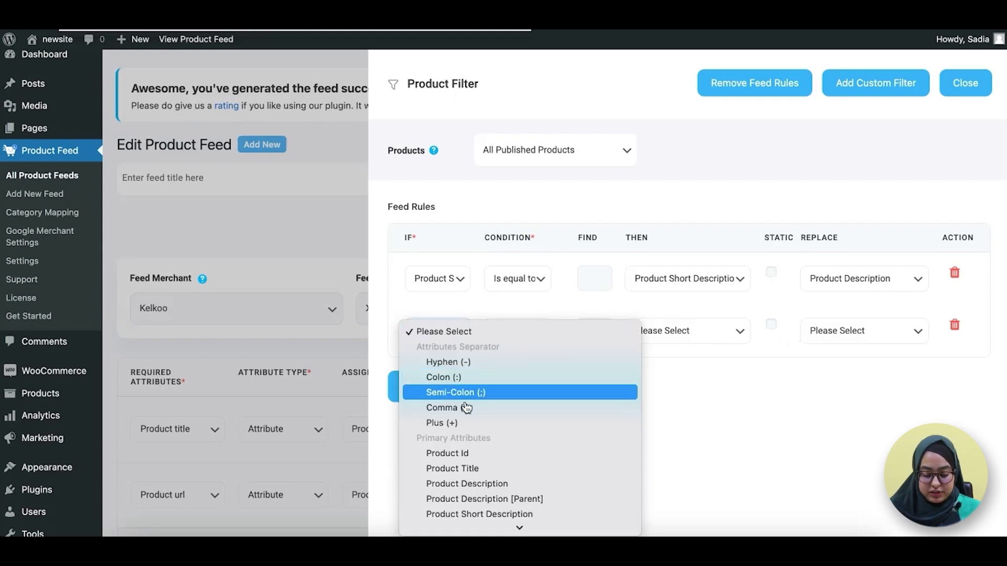
scroll(475, 422, down, 2)
click(475, 458)
click(517, 331)
click(517, 347)
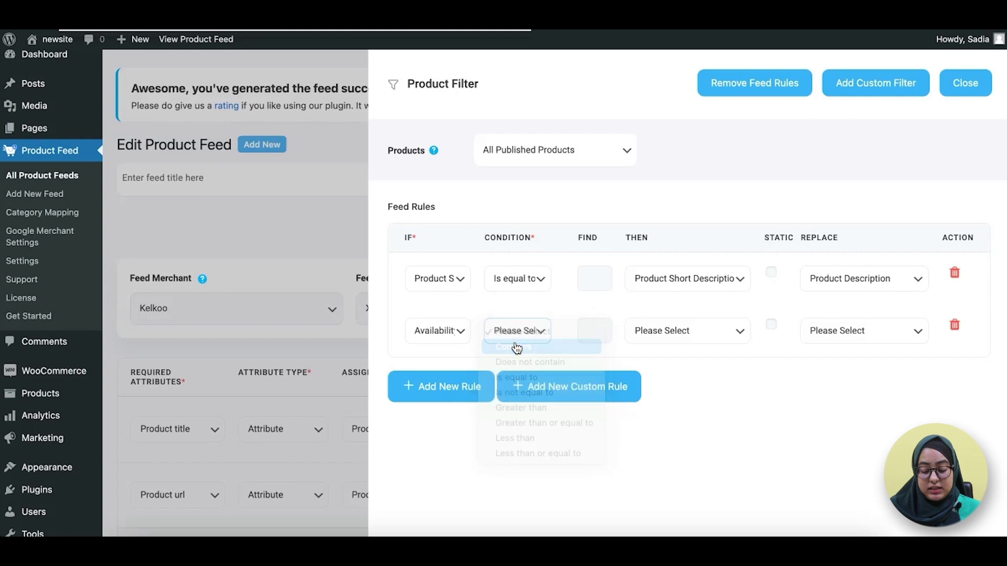
click(588, 330)
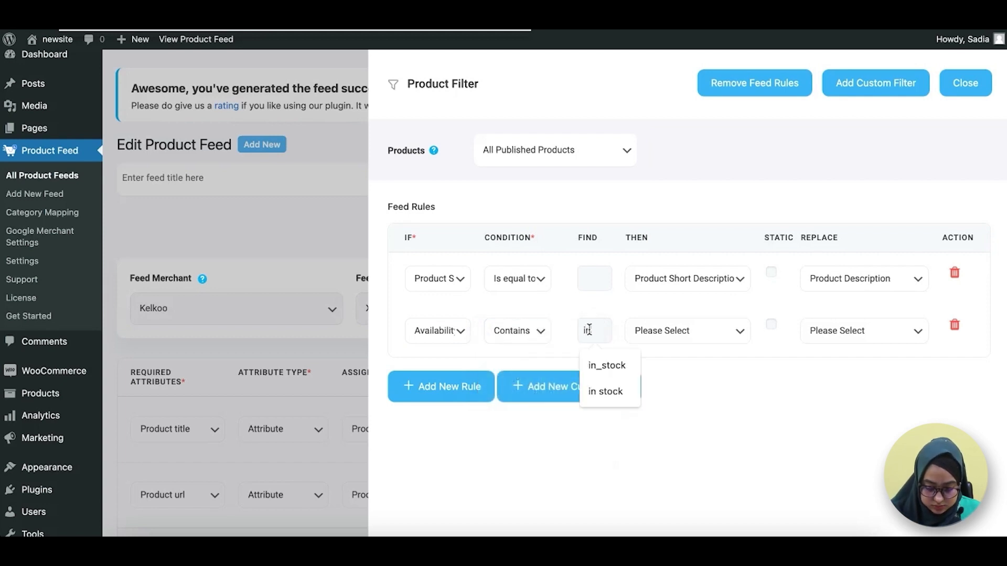
text(n_stoc)
text(k)
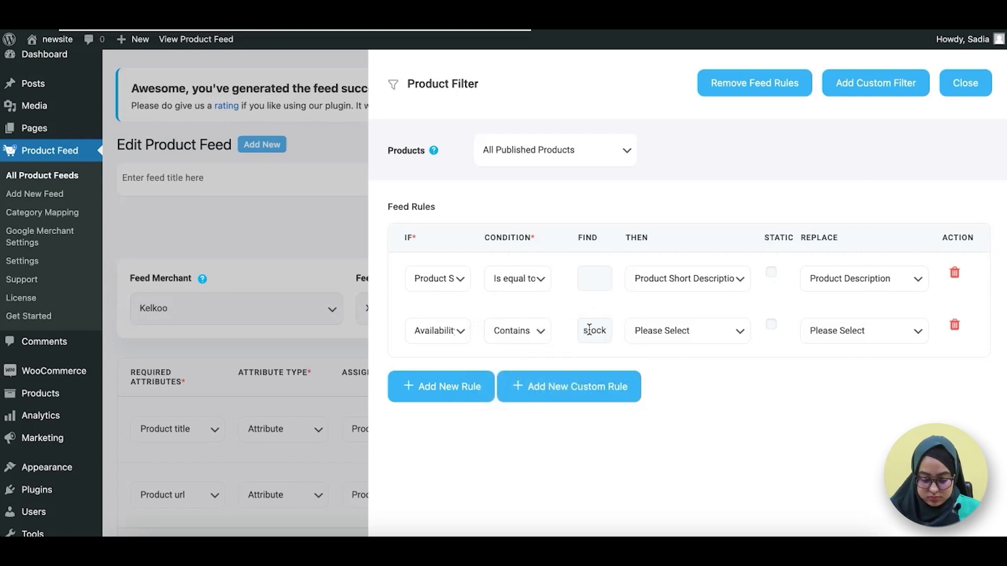
Make the second rule replace Availability with the static value 1
click(682, 332)
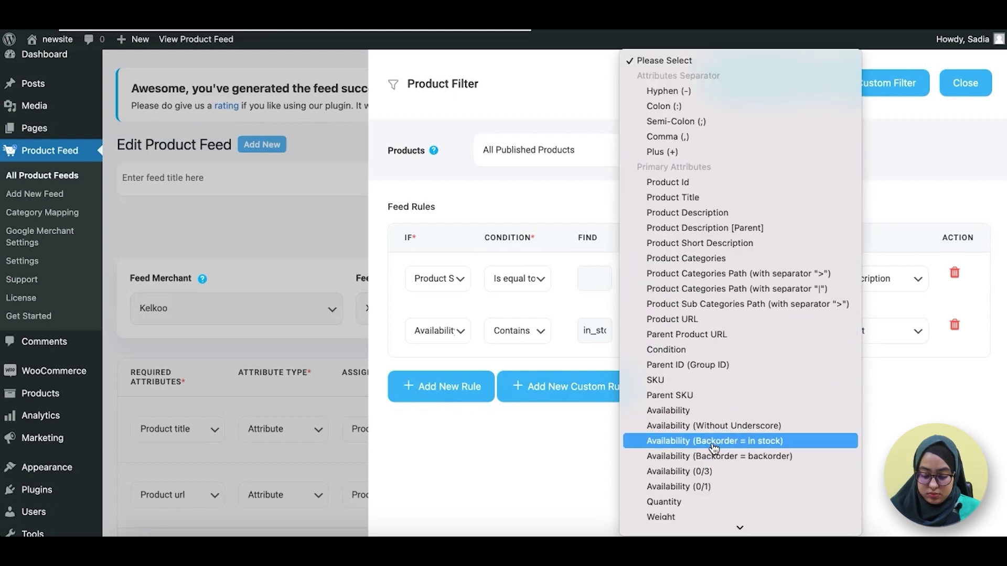
click(707, 415)
click(772, 326)
click(825, 328)
text(1)
Close the product filter, update the feed and view its generated XML
click(964, 84)
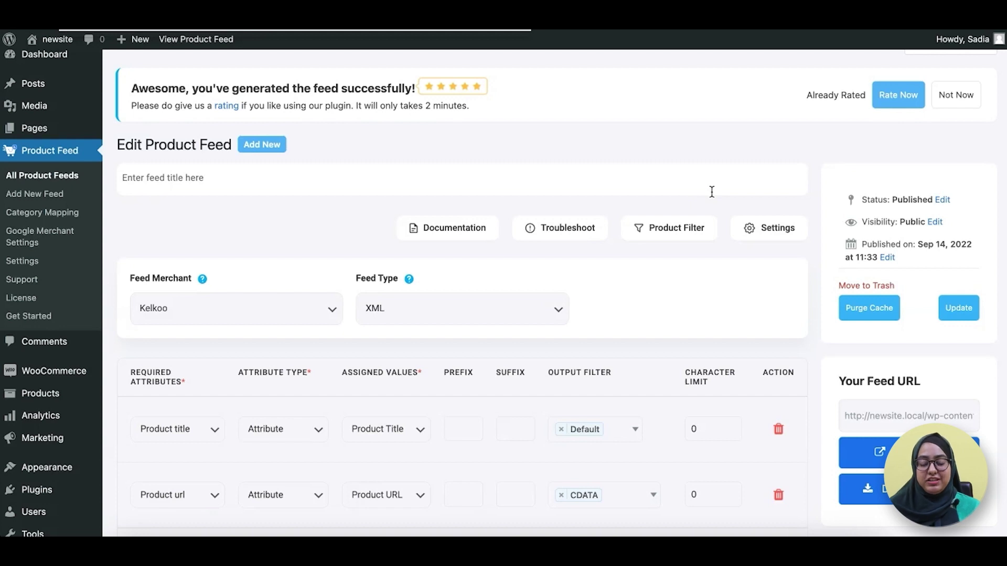
click(959, 308)
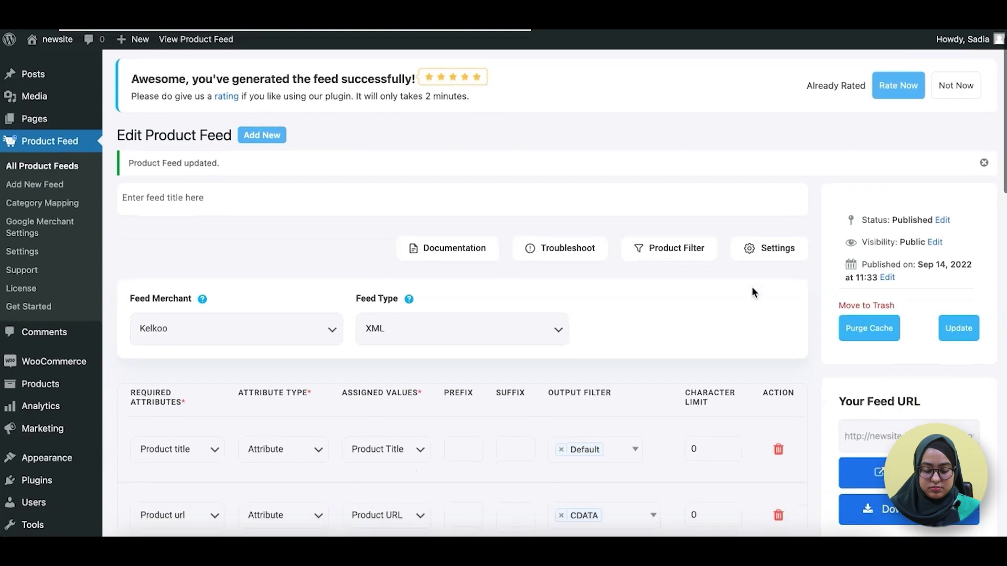
click(882, 469)
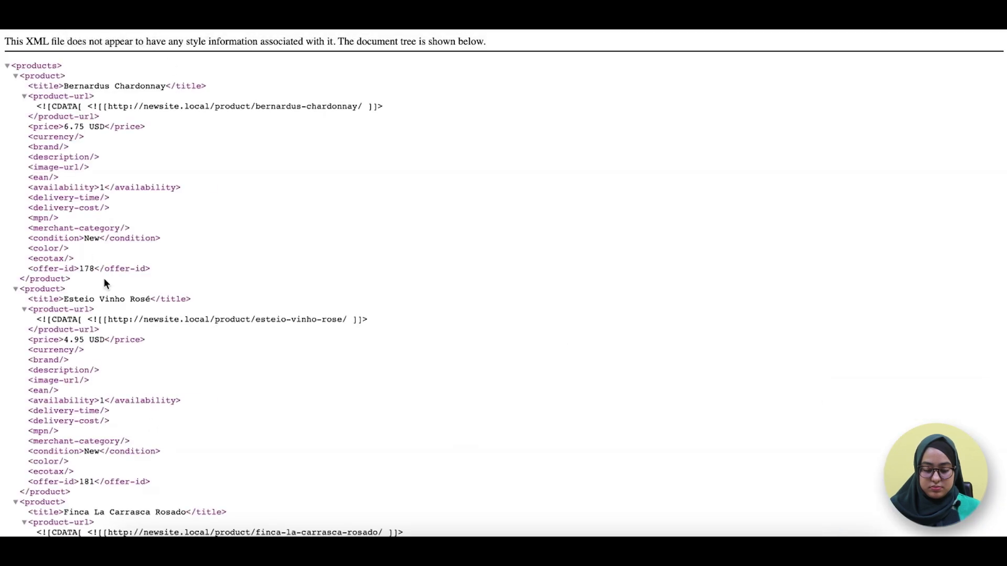
Search the XML feed for "av" and highlight the Bernardus Chardonnay product's availability value
key(ctrl+f)
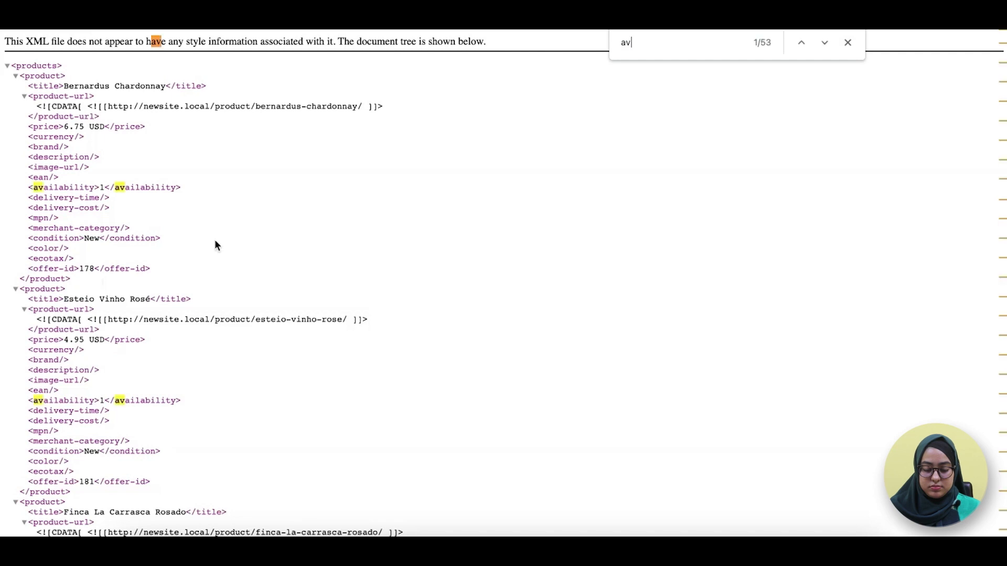
key(BackSpace)
click(848, 43)
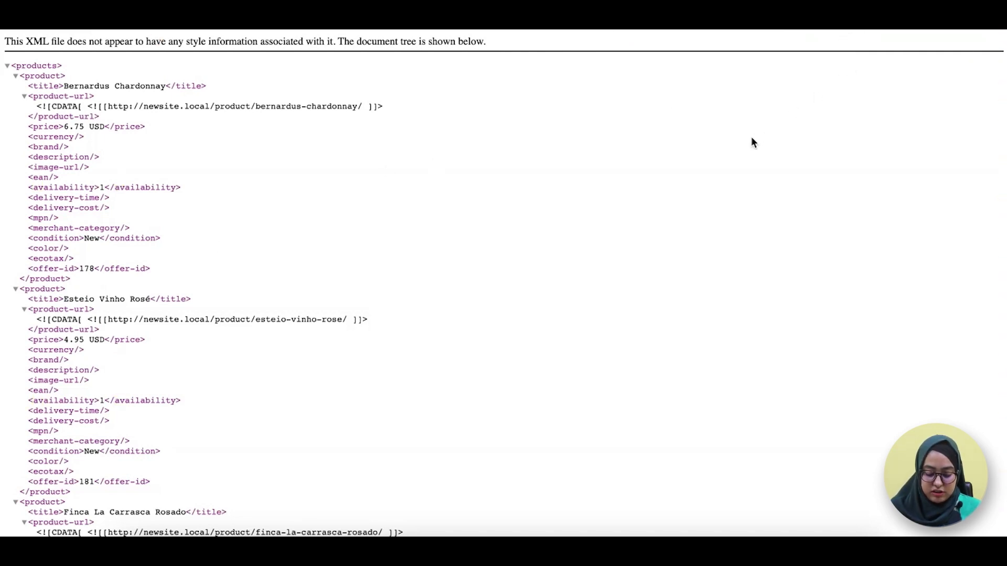
key(ctrl+f)
text(av)
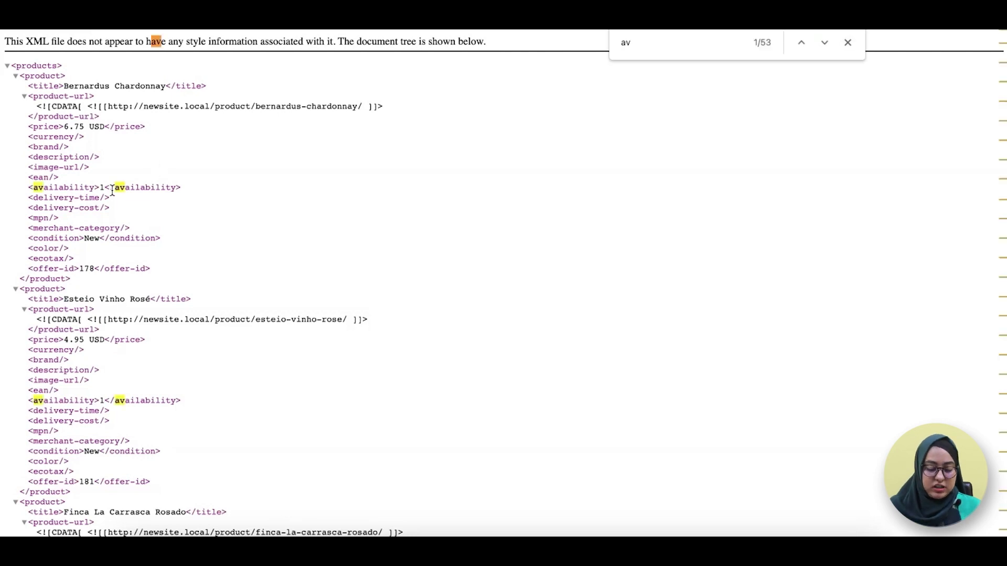
drag(99, 189, 116, 189)
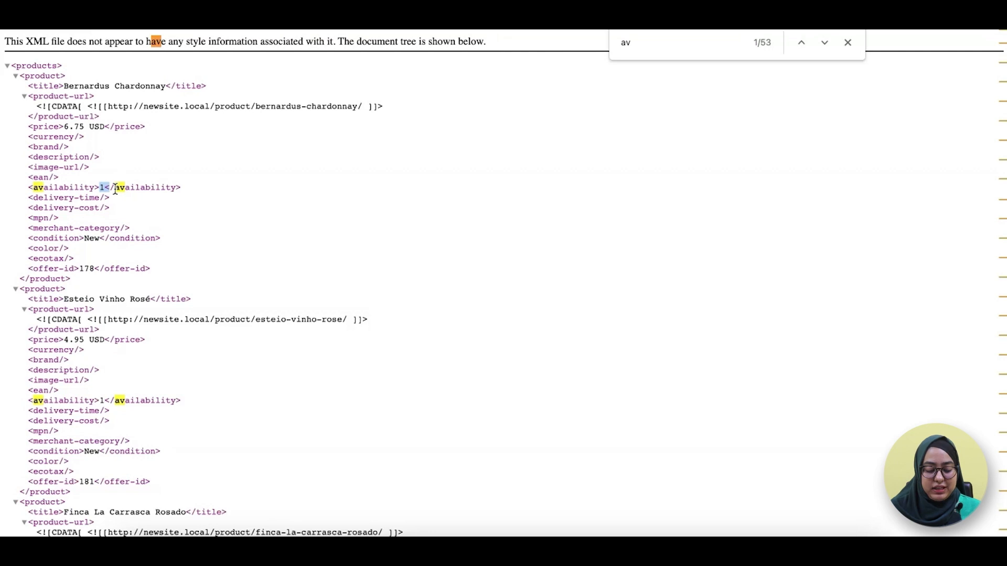